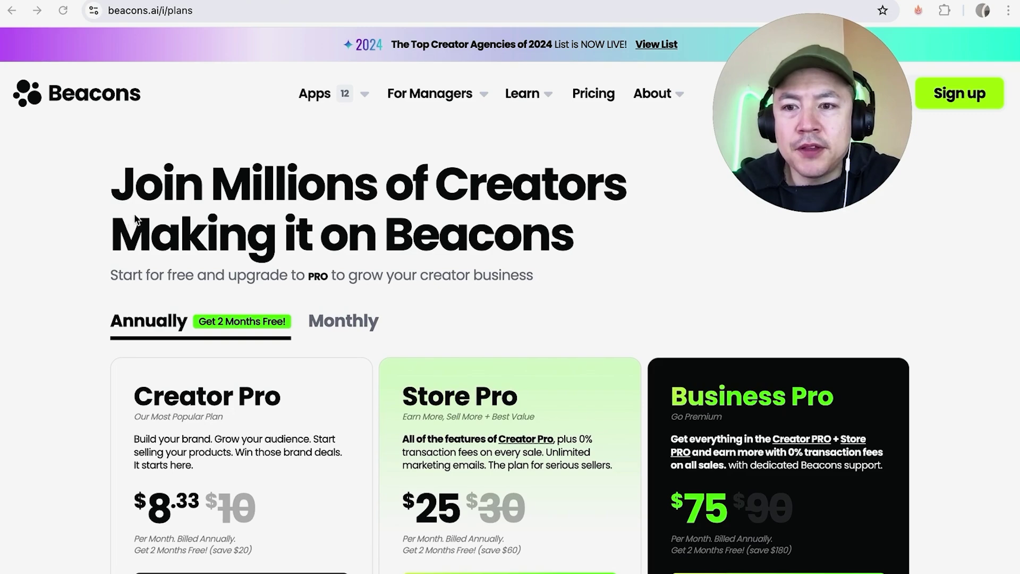
Scroll up and down the Beacons landing page to look over its features.
scroll(99, 274, "down", 1)
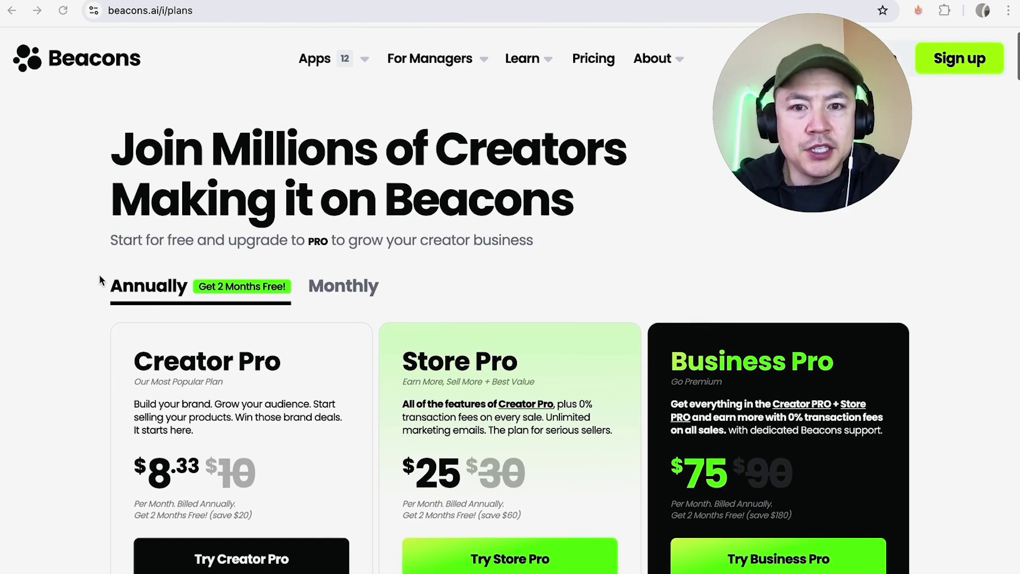
scroll(99, 275, "up", 1)
scroll(99, 274, "down", 8)
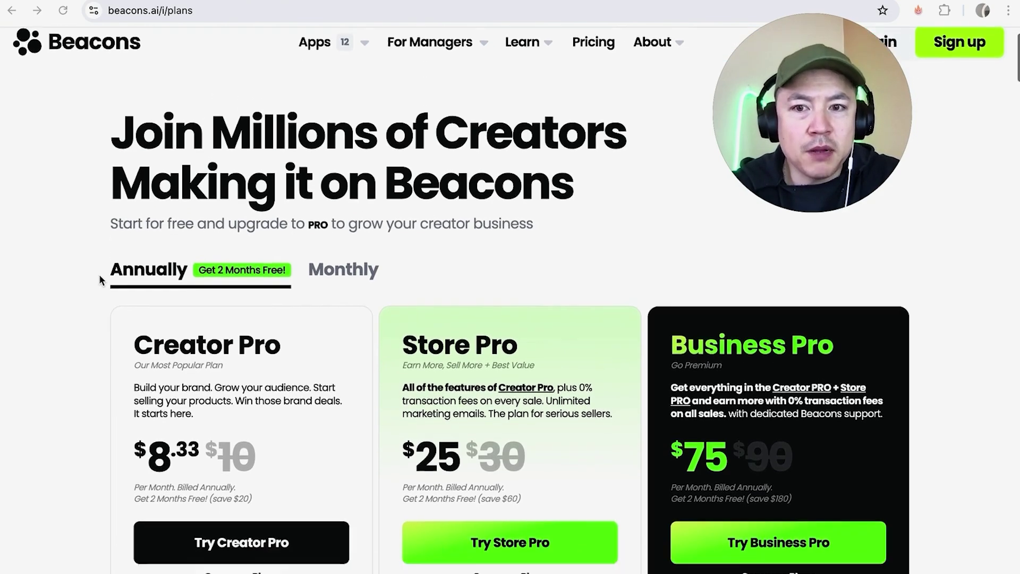
scroll(99, 275, "down", 3)
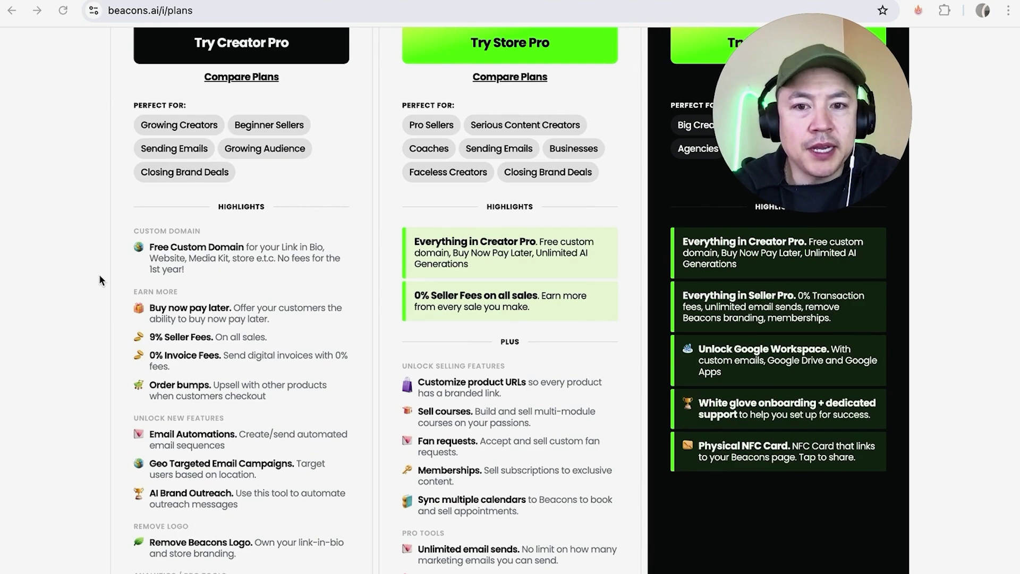
scroll(99, 275, "up", 5)
scroll(98, 274, "up", 1)
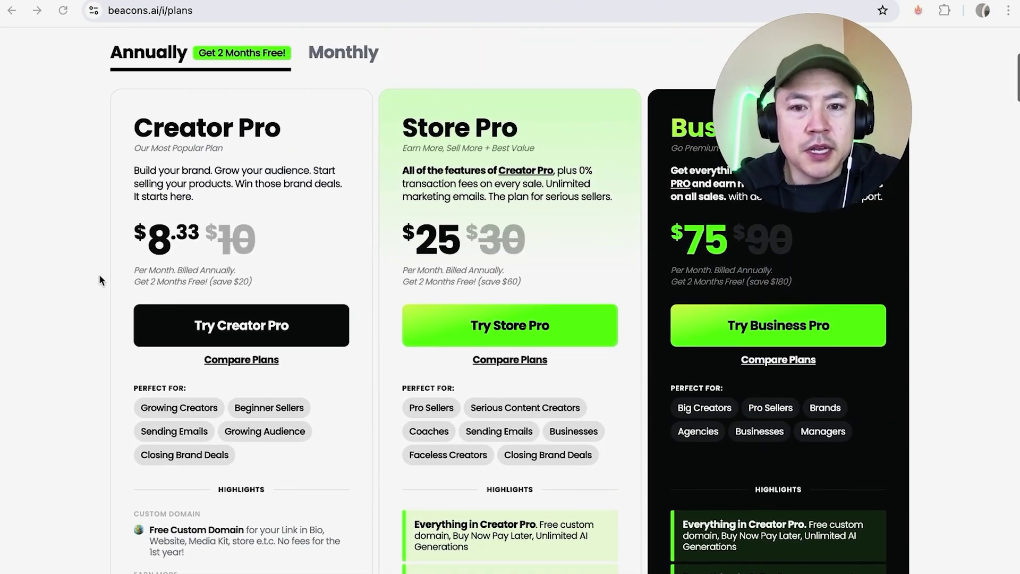
scroll(359, 229, "up", 2)
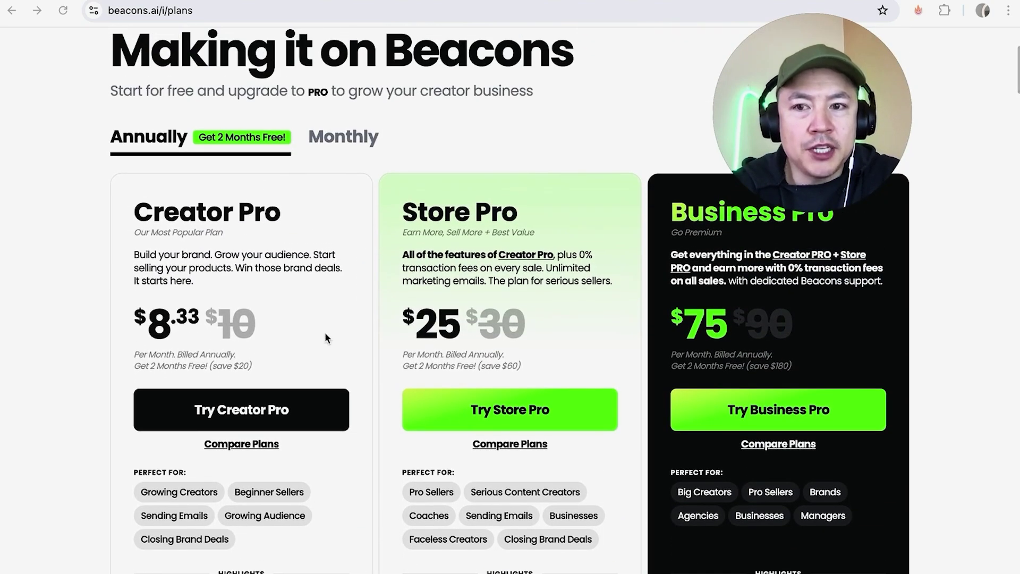
scroll(325, 337, "down", 1)
scroll(371, 323, "up", 4)
scroll(371, 323, "down", 7)
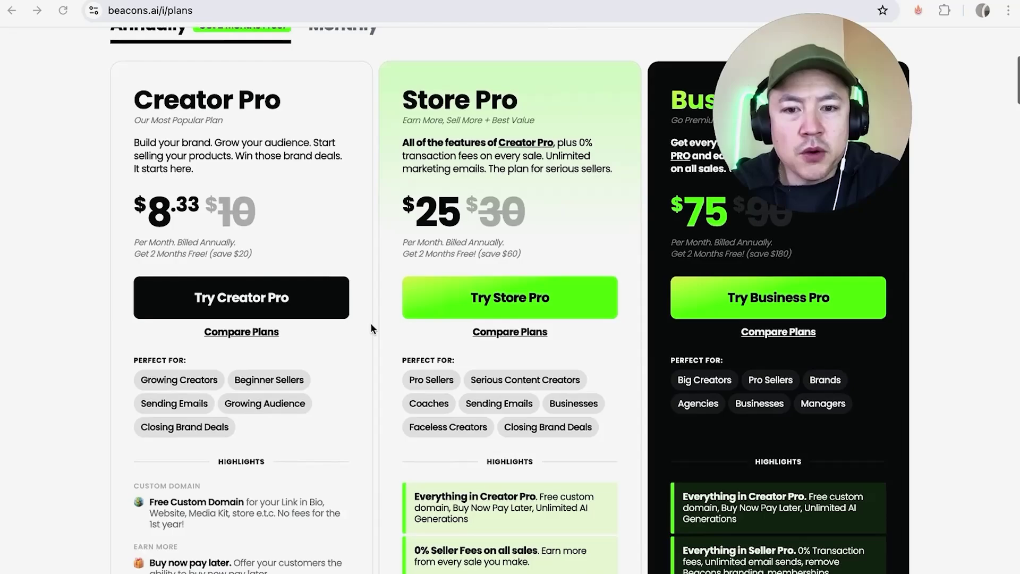
scroll(371, 323, "down", 6)
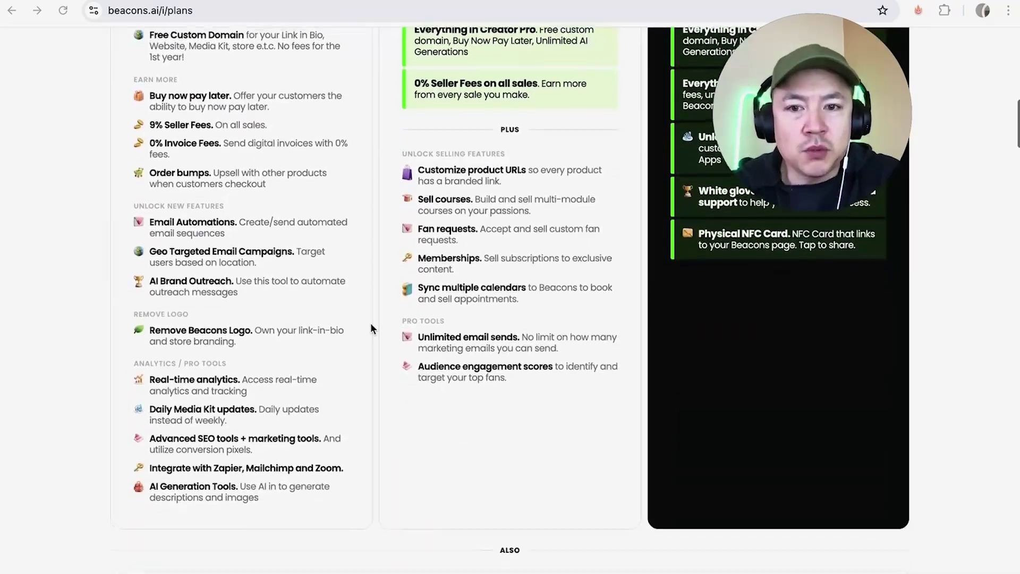
scroll(371, 323, "up", 6)
scroll(371, 324, "up", 3)
scroll(371, 324, "down", 20)
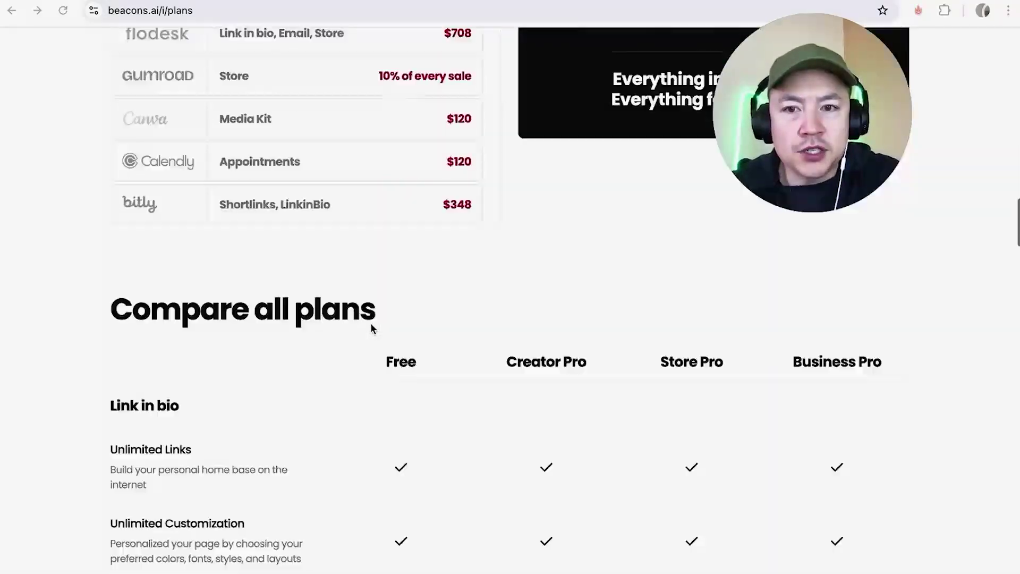
scroll(371, 325, "down", 15)
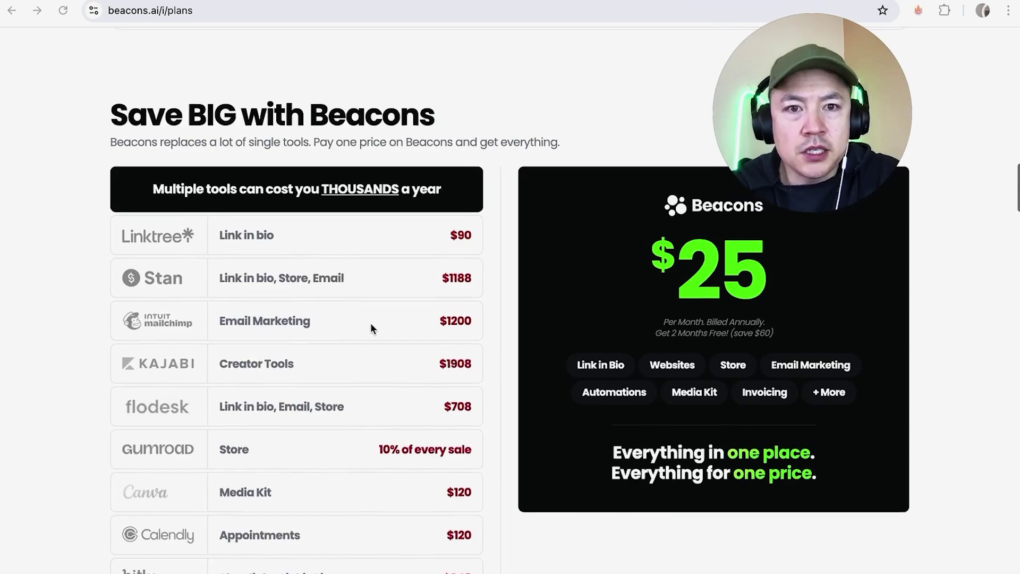
scroll(371, 325, "up", 2)
scroll(371, 324, "up", 20)
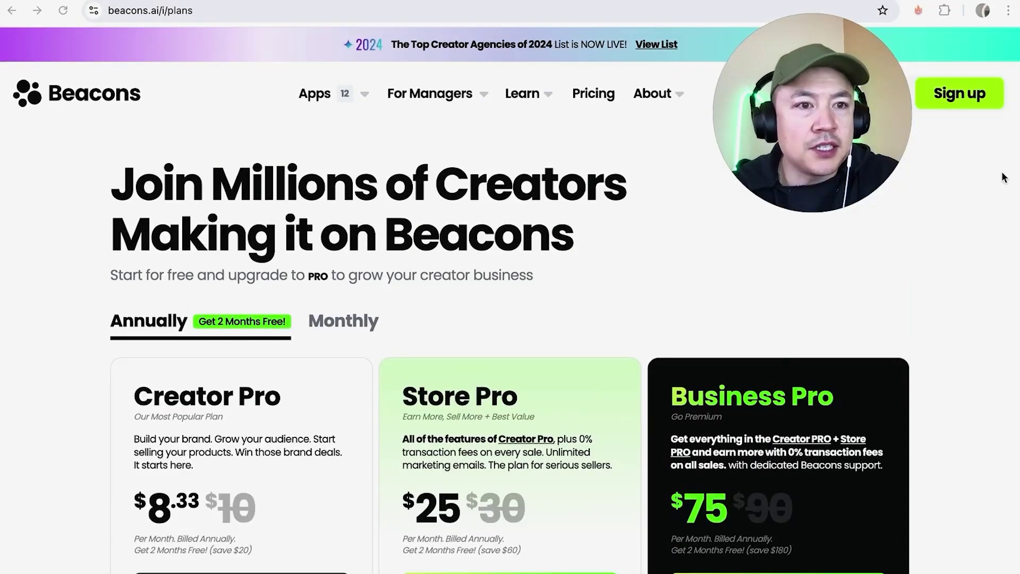
Start a free sign-up, claim an available beacons.ai username, and continue.
left_click(969, 99)
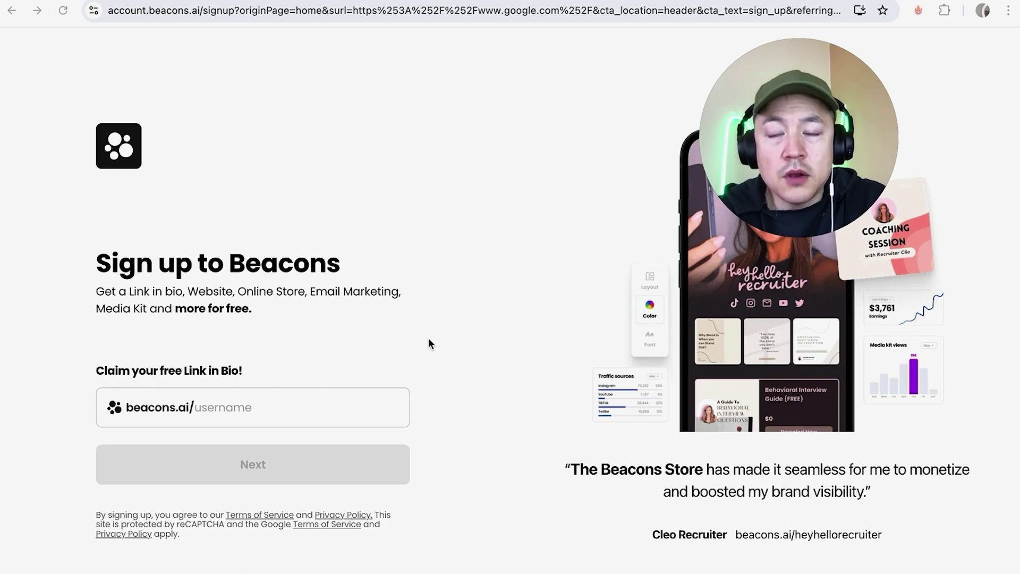
scroll(429, 340, "down", 1)
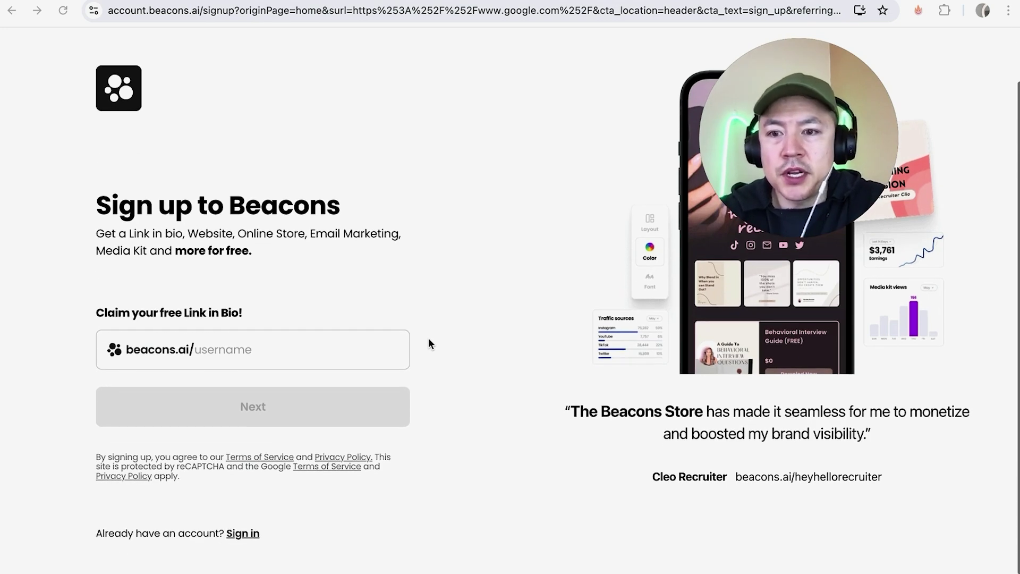
left_click(232, 350)
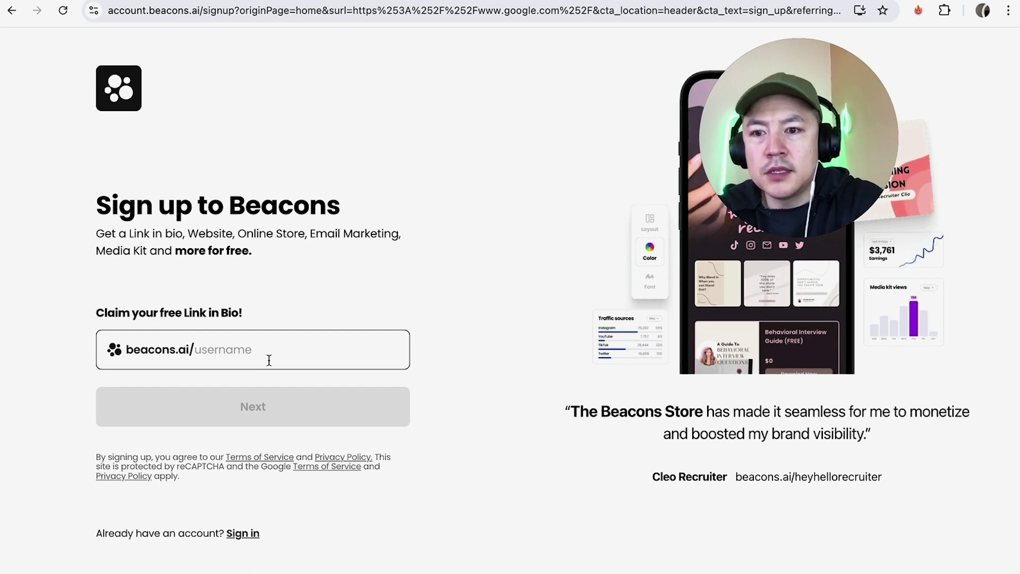
type("makemoneyAnthony")
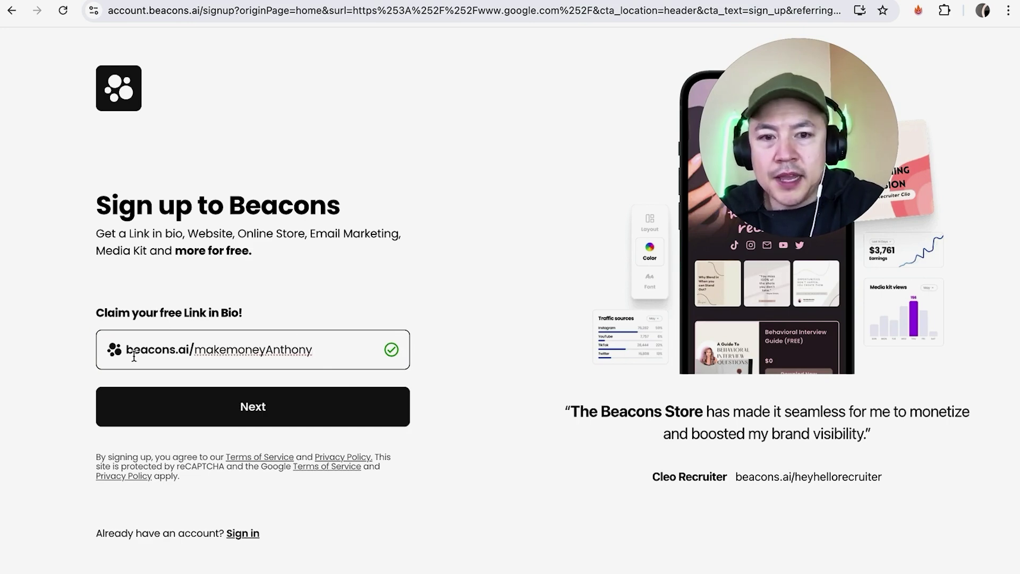
left_click(341, 410)
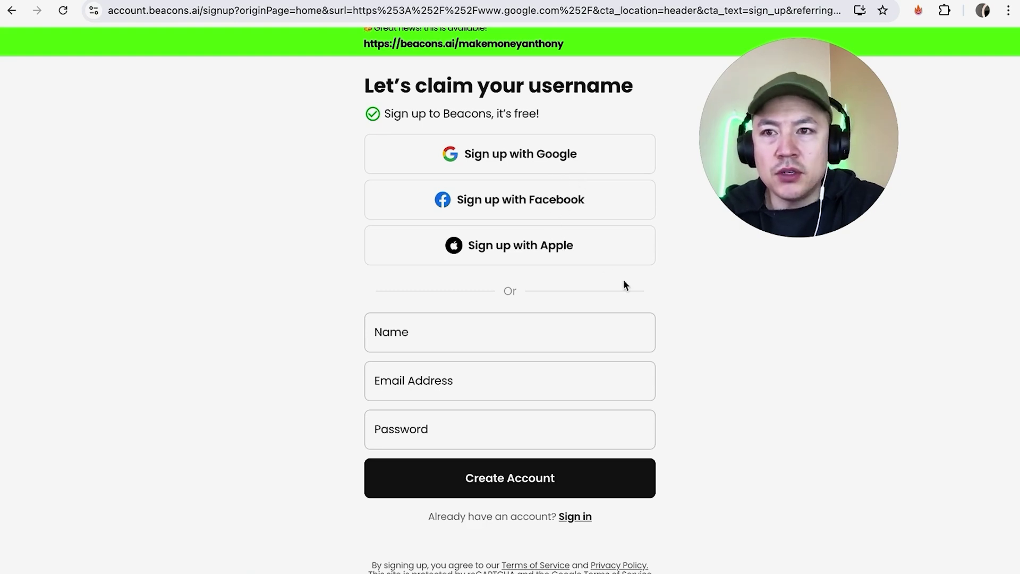
Scroll the Create Account form and finish creating the account.
scroll(668, 317, "down", 1)
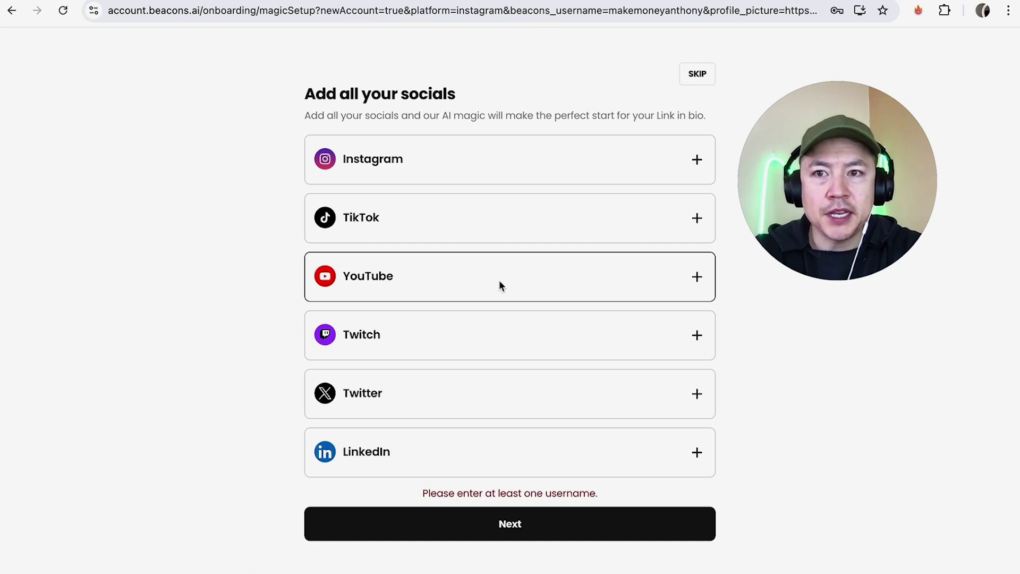
Add the prefilled YouTube handle to the socials and generate the creator profile.
left_click(469, 282)
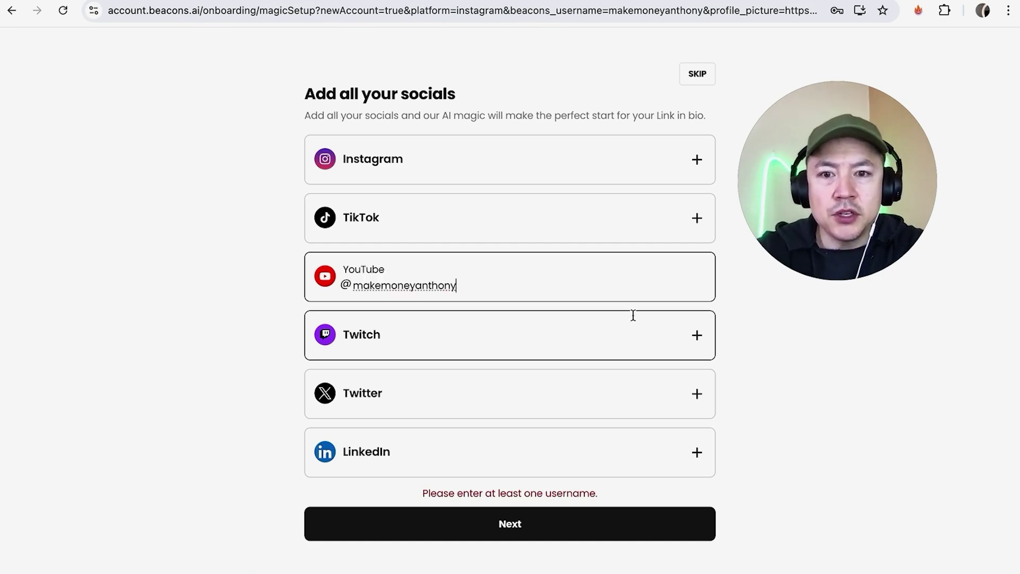
left_click(610, 514)
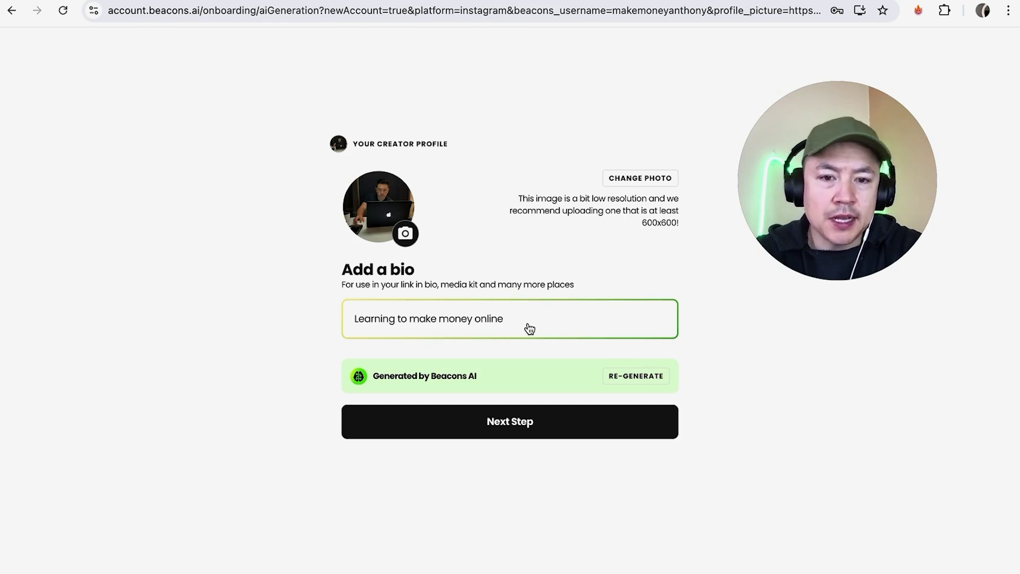
Browse the page templates and keep the photo (Portrait) template centred.
left_click(568, 431)
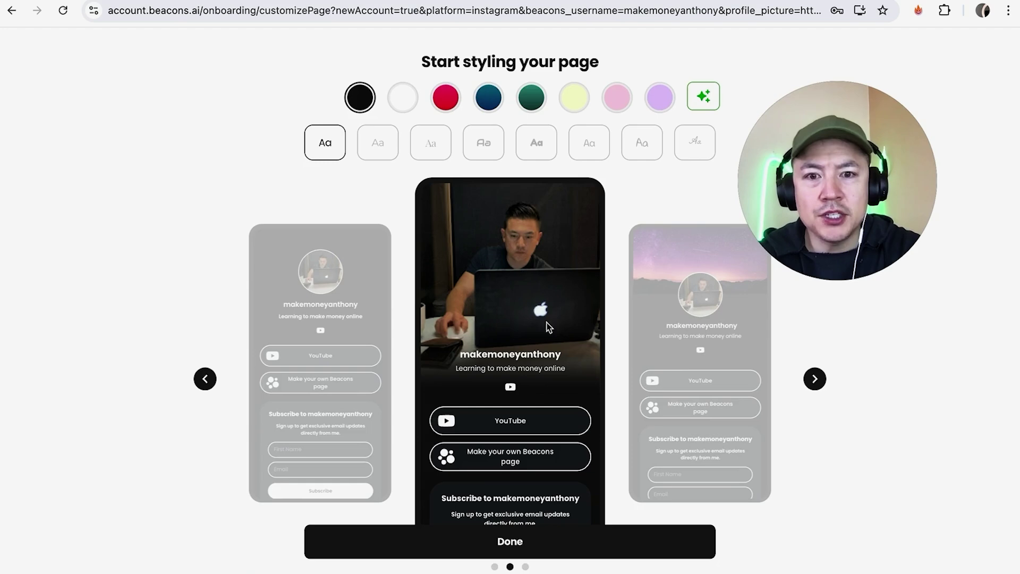
left_click(342, 296)
left_click(710, 301)
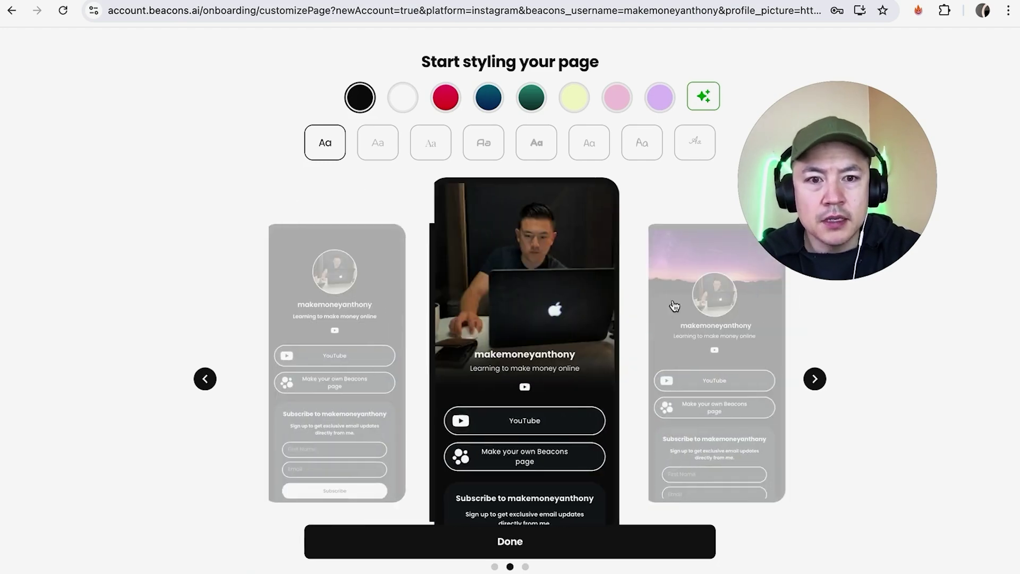
left_click(710, 300)
left_click(303, 322)
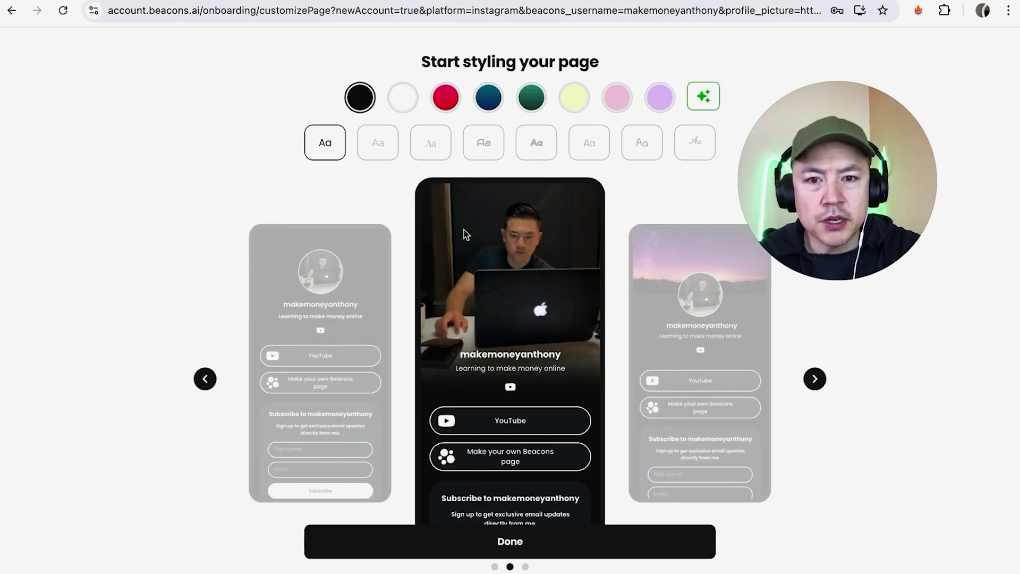
Try the white, Cherry, Ocean, Forest and lavender themes, settling on the dark theme.
left_click(403, 98)
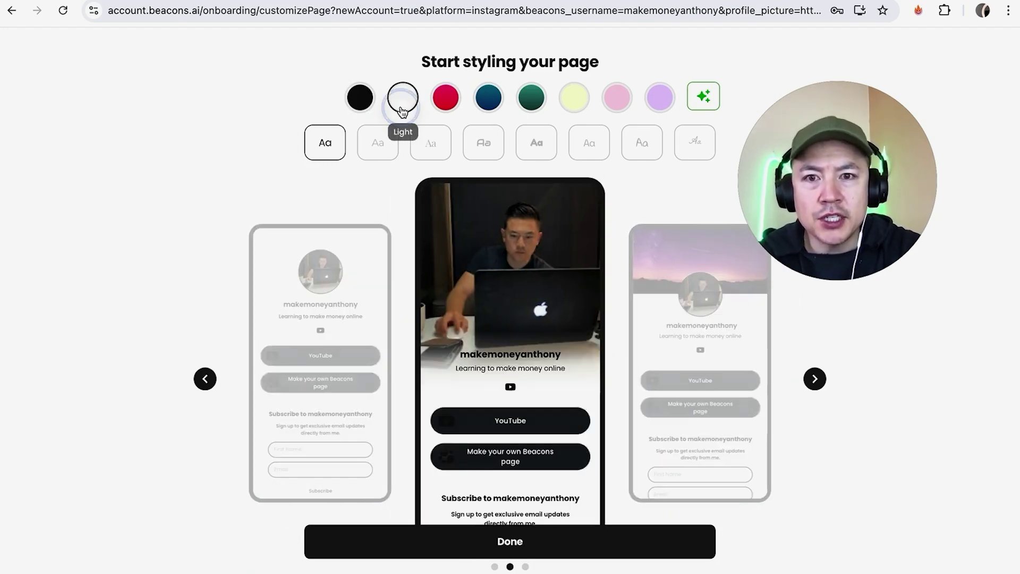
left_click(445, 98)
left_click(489, 102)
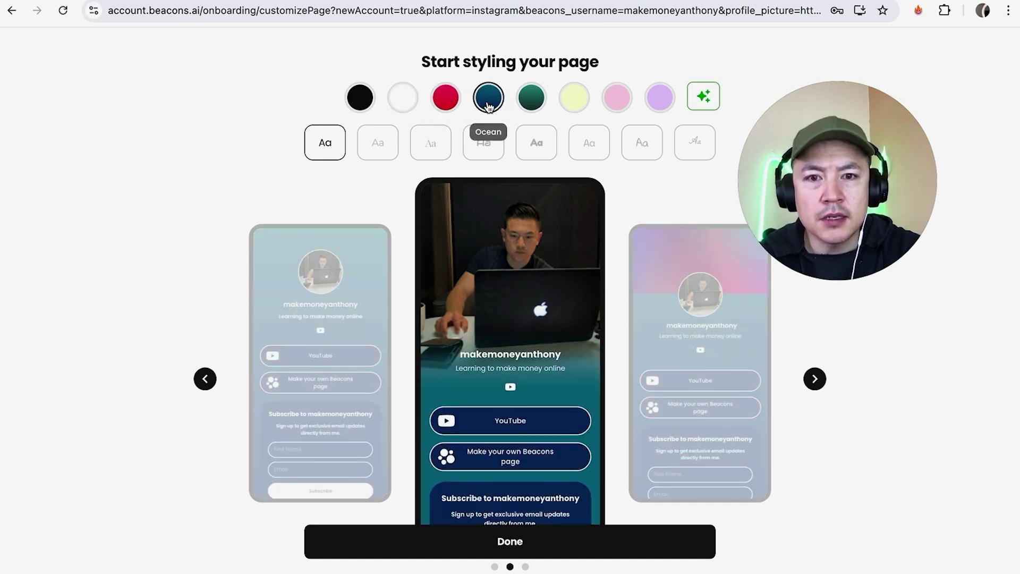
left_click(531, 100)
left_click(570, 104)
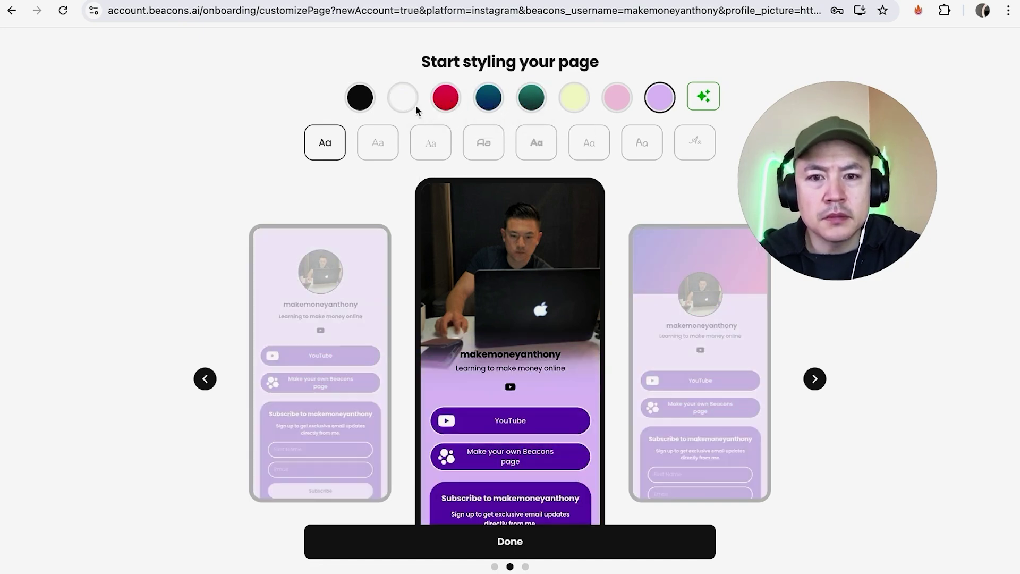
left_click(362, 98)
Try Montserrat, Gloria Hallelujah and La Belle Aurore fonts, then return to Poppins.
left_click(379, 145)
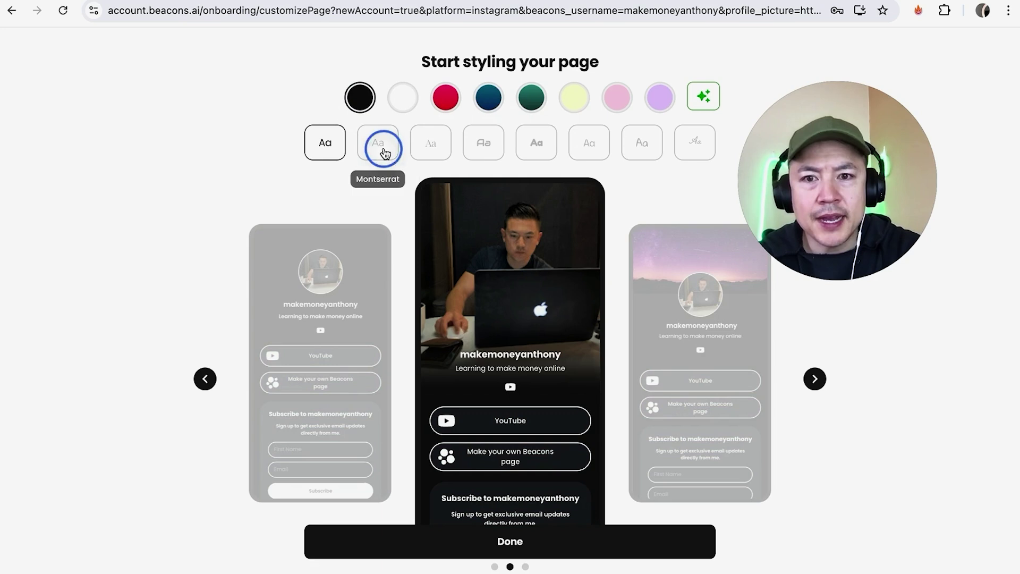
left_click(433, 149)
left_click(624, 147)
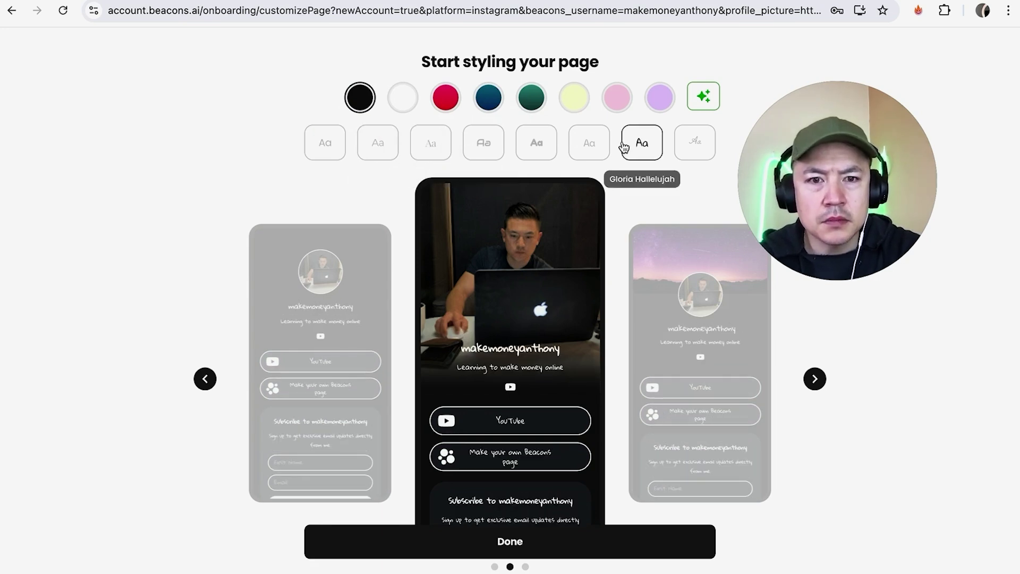
left_click(694, 142)
left_click(634, 143)
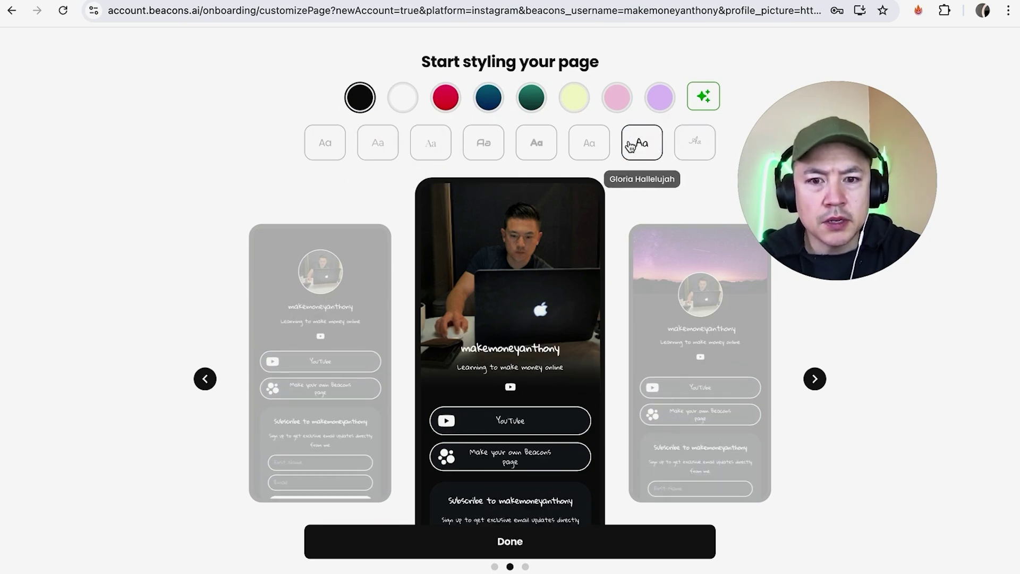
left_click(326, 143)
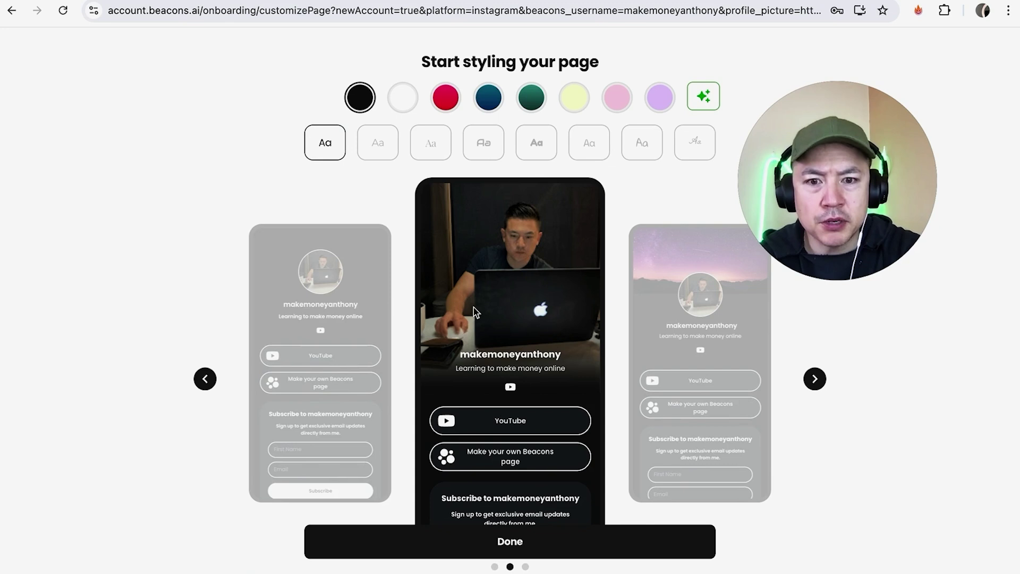
scroll(550, 375, "down", 3)
scroll(550, 375, "down", 5)
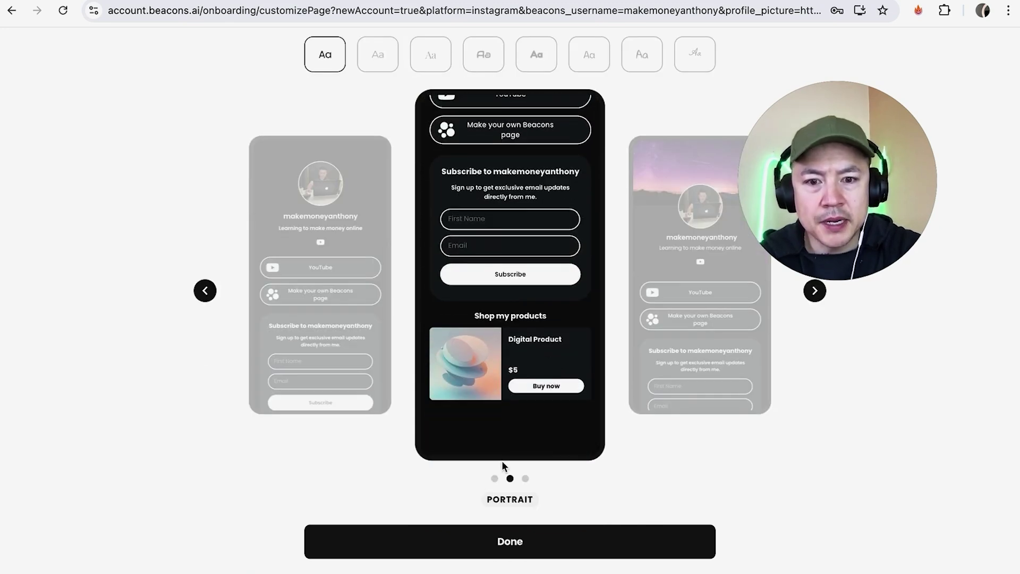
Finish styling, select the live link-in-bio URL, and continue to the brand deals question.
left_click(542, 543)
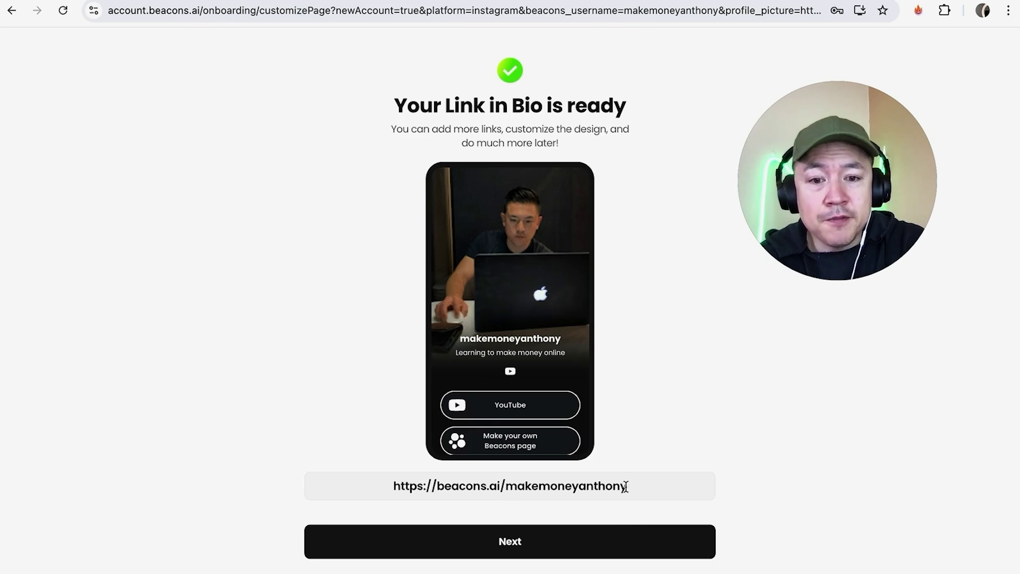
left_click(645, 485)
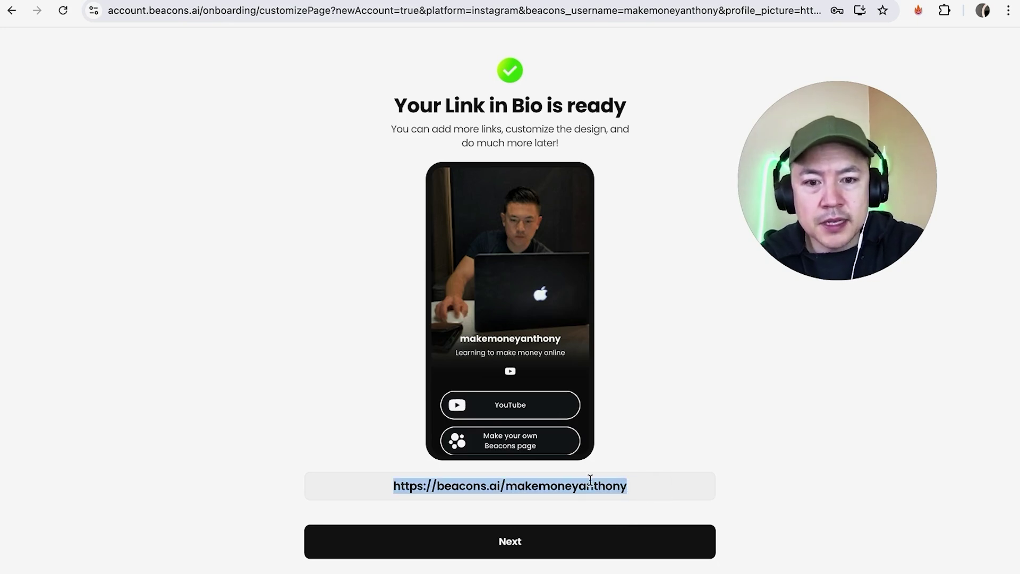
left_click(616, 550)
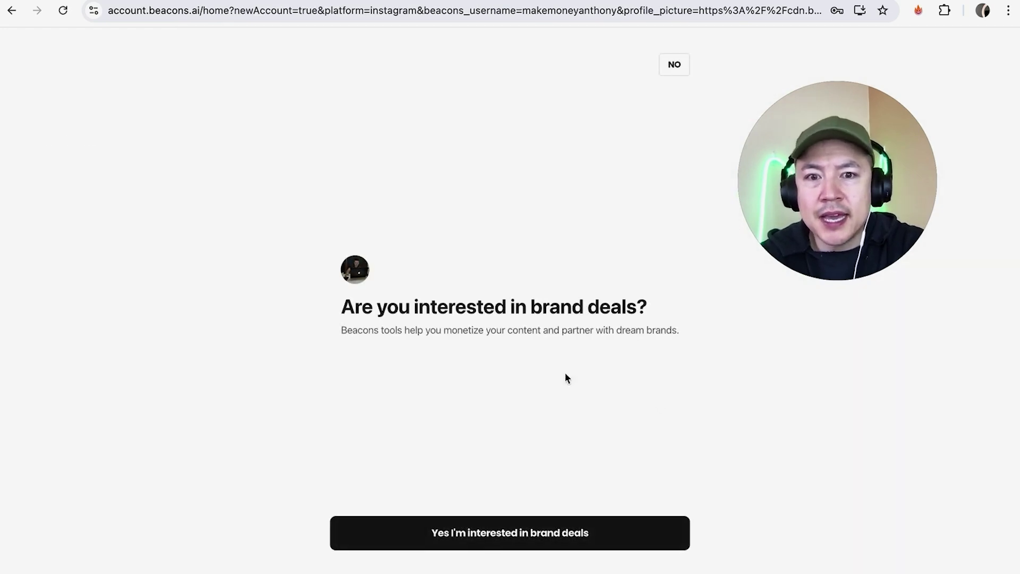
Answer NO to the brand deals prompt to reach the home dashboard.
left_click(676, 66)
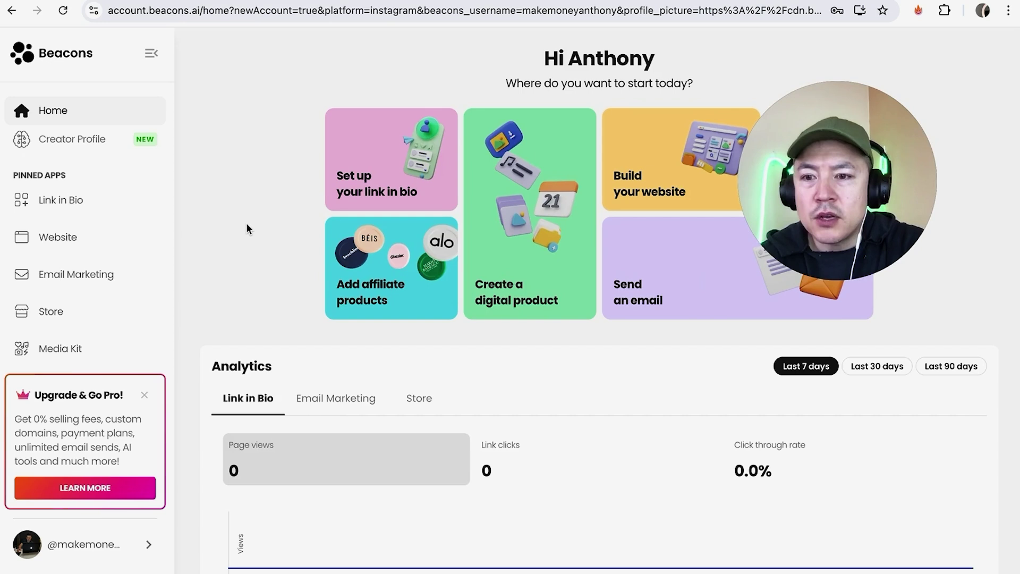